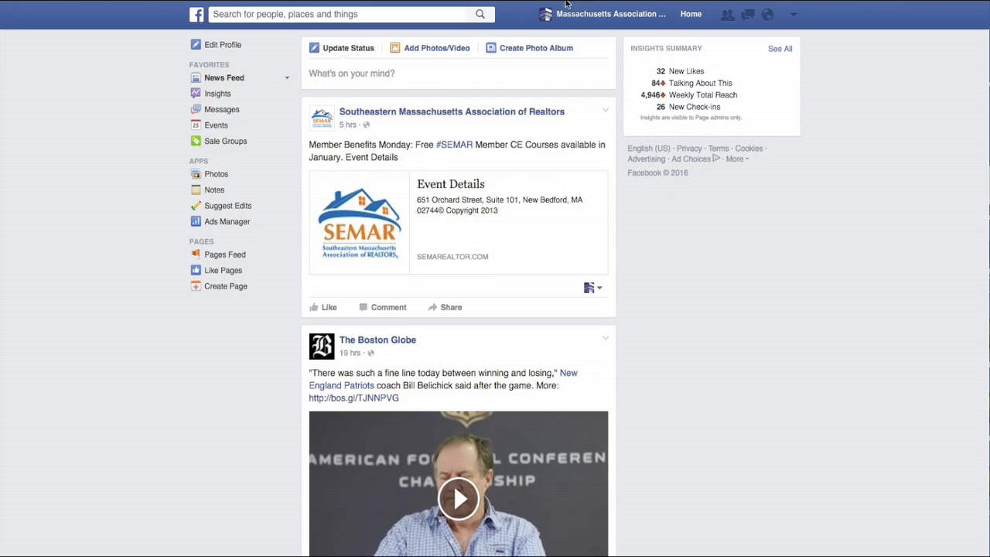
# Open the Massachusetts Association of Realtors page from the home news feed
pyautogui.click(795, 18)
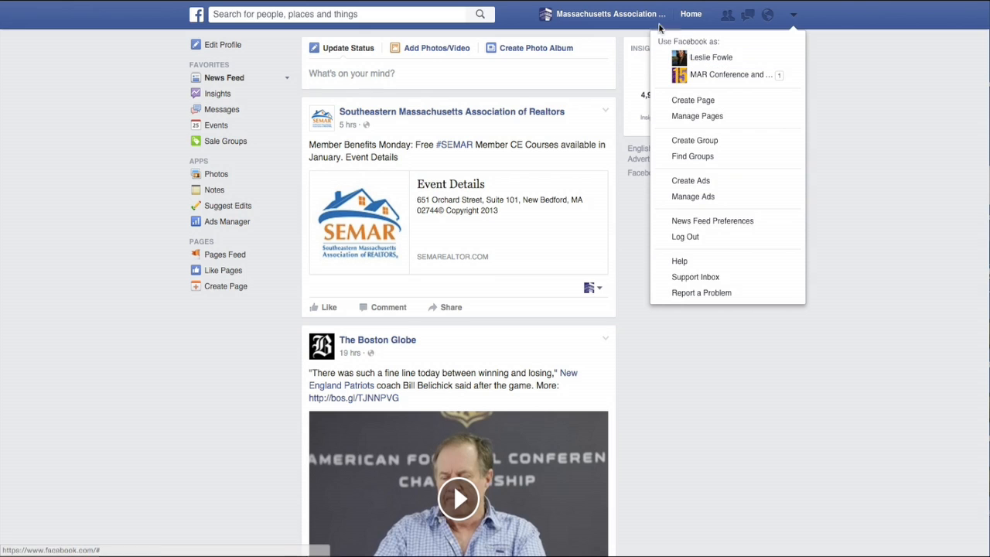
pyautogui.click(689, 15)
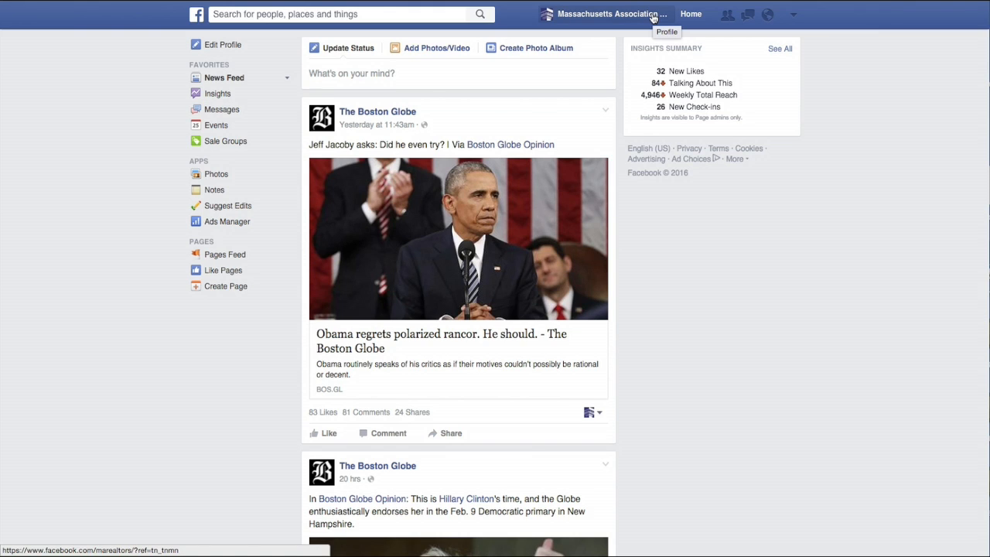
pyautogui.click(654, 17)
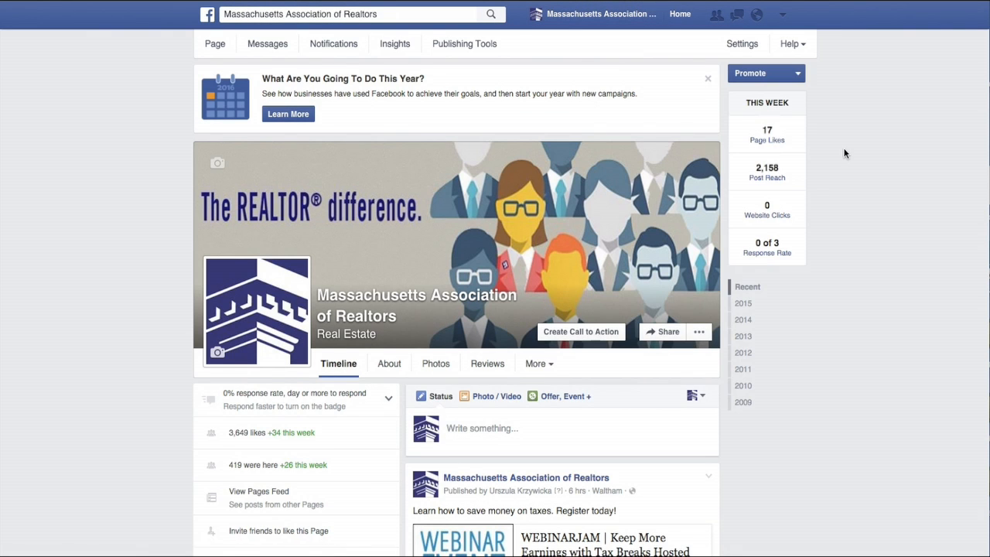
# Open the boost settings for the page's webinar post about saving money on taxes
pyautogui.scroll(-1, 843, 153)
pyautogui.scroll(-3, 844, 153)
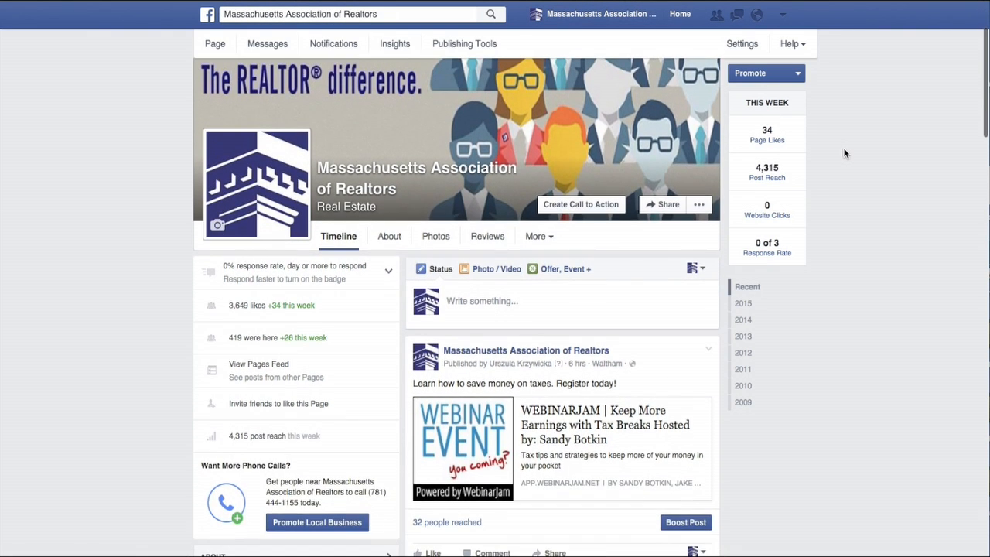
pyautogui.scroll(-3, 845, 153)
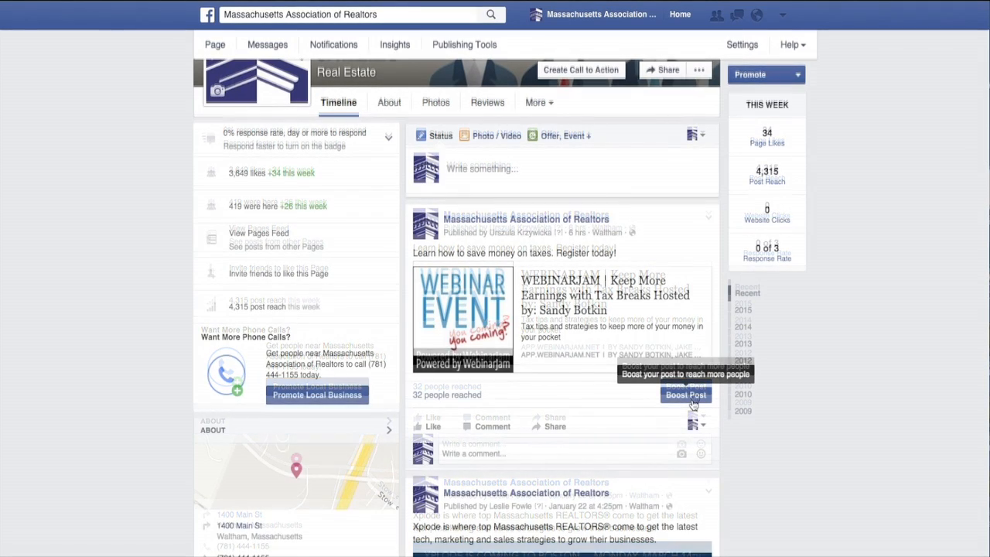
pyautogui.click(691, 398)
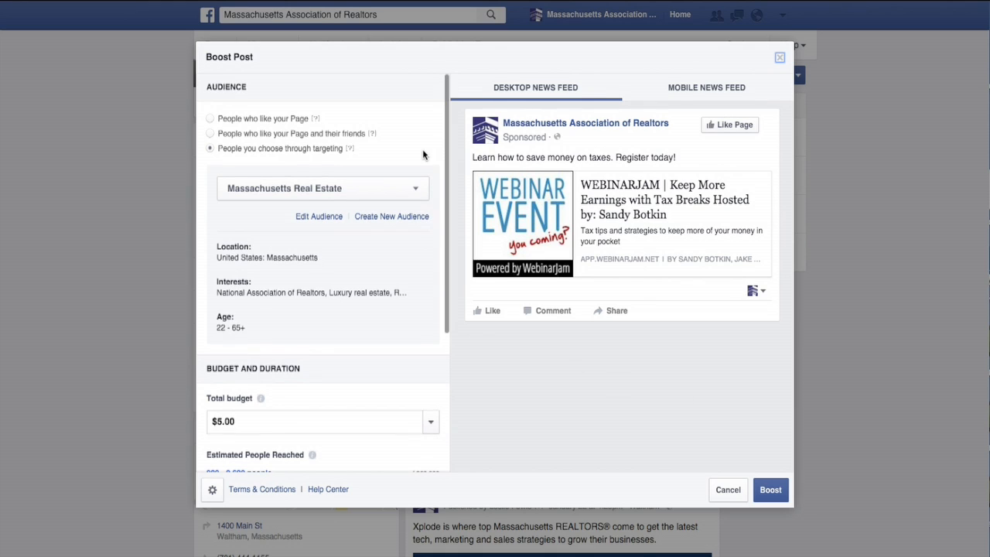
# Try the audience options for page fans and for fans plus their friends, and return to people chosen through targeting
pyautogui.scroll(-1, 403, 127)
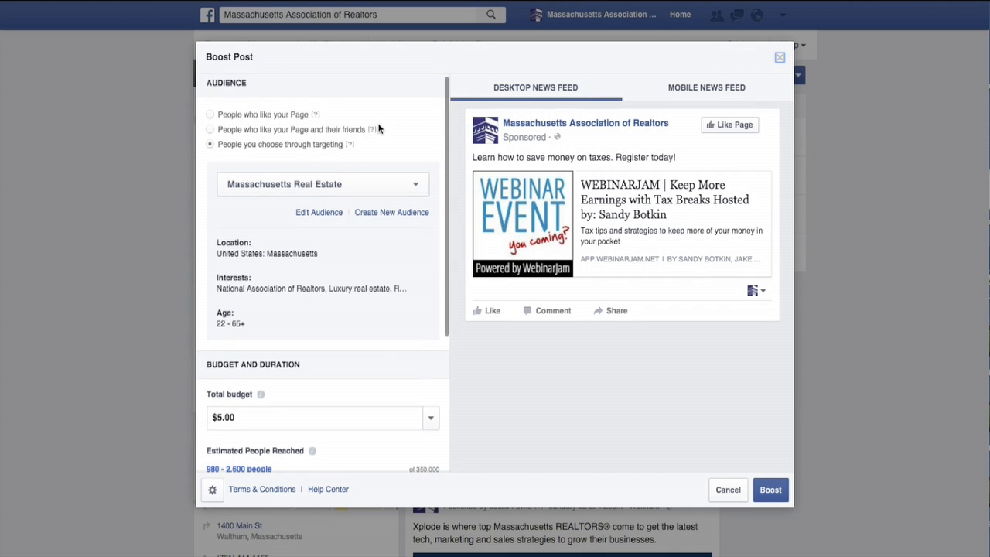
pyautogui.scroll(-1, 376, 122)
pyautogui.scroll(1, 263, 113)
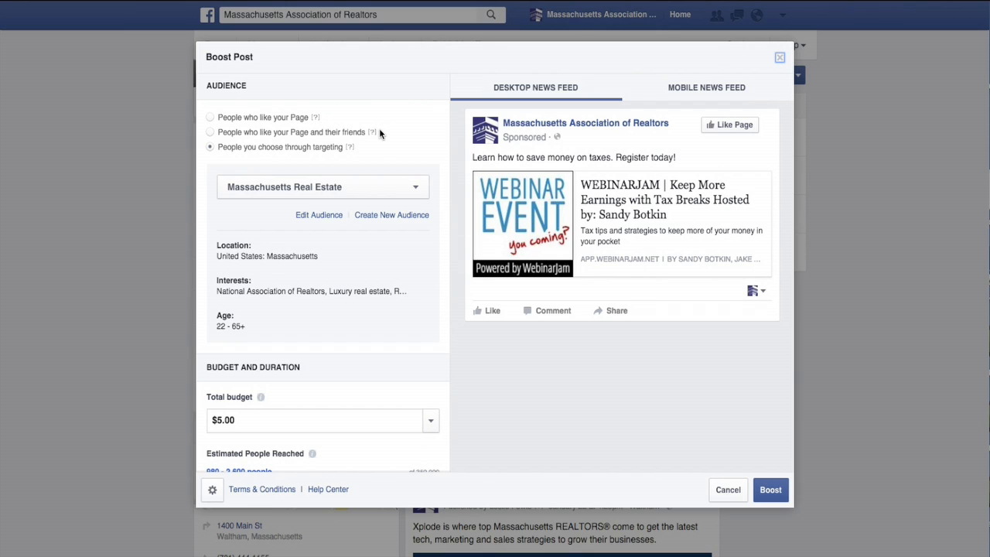
pyautogui.moveTo(349, 150)
pyautogui.scroll(1, 366, 154)
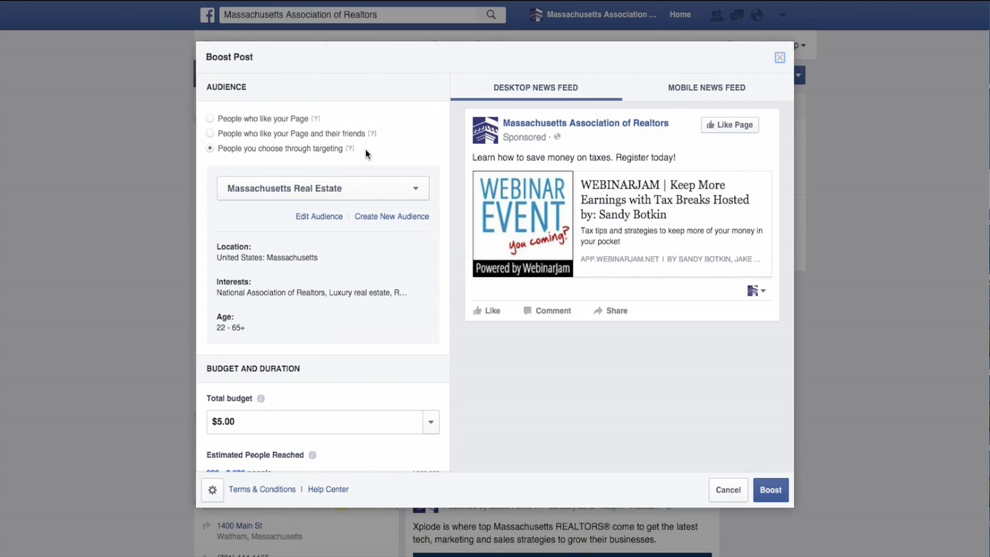
pyautogui.click(210, 120)
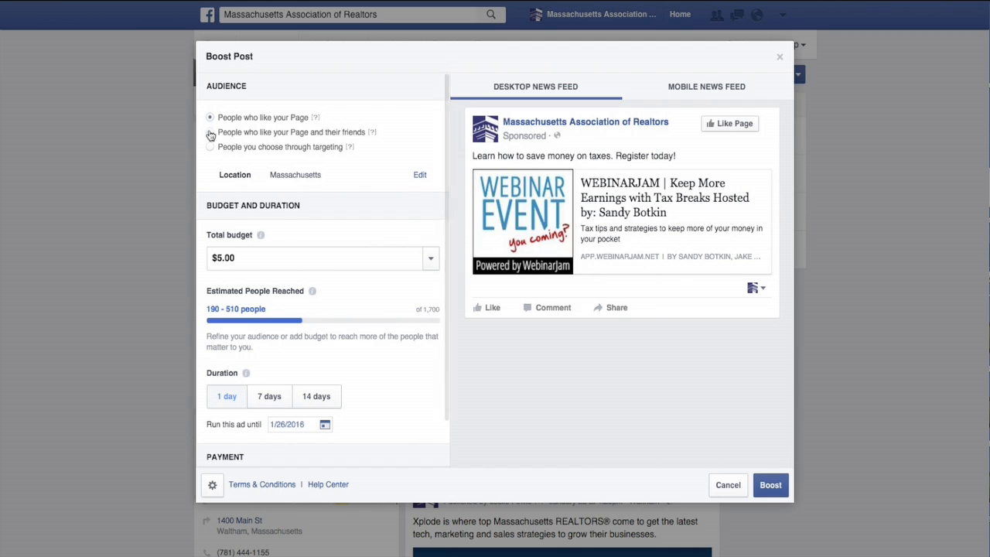
pyautogui.click(211, 135)
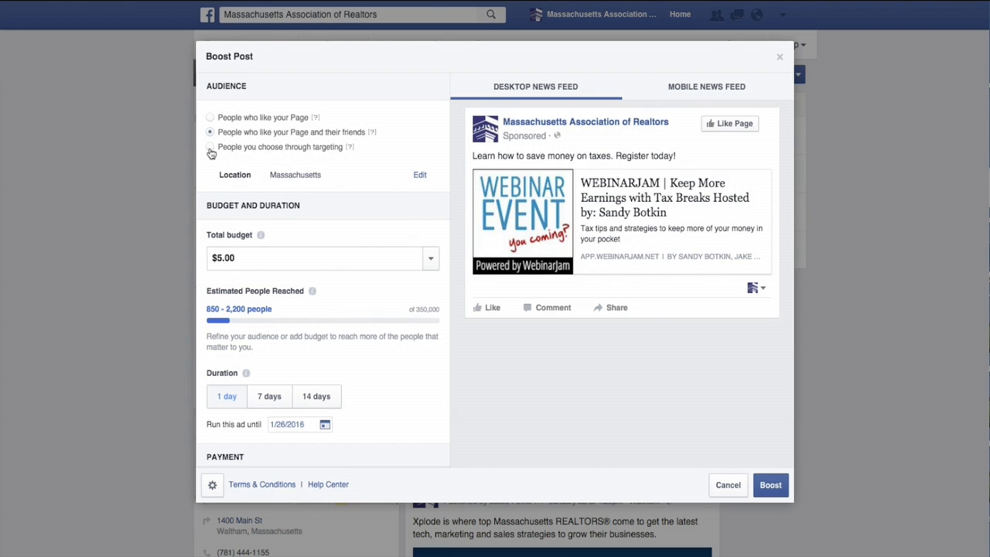
pyautogui.click(210, 148)
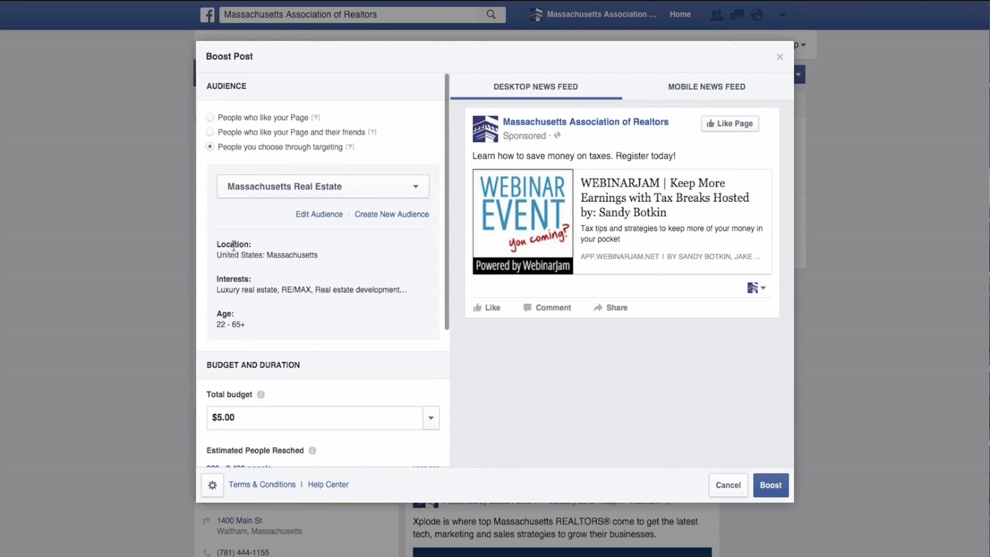
# Start a new audience whose location is the city of Waltham, MA, with a radius of +10 miles
pyautogui.click(408, 216)
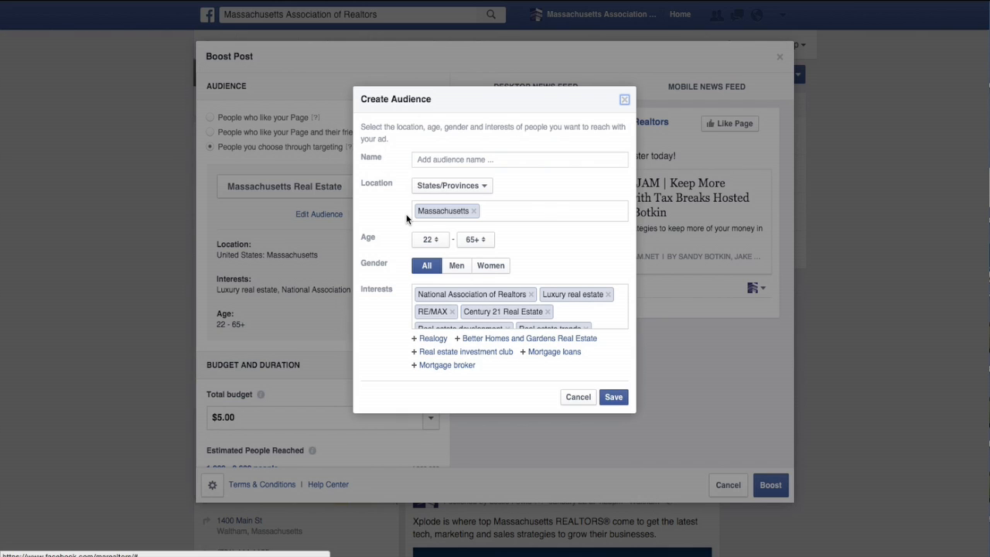
pyautogui.click(487, 186)
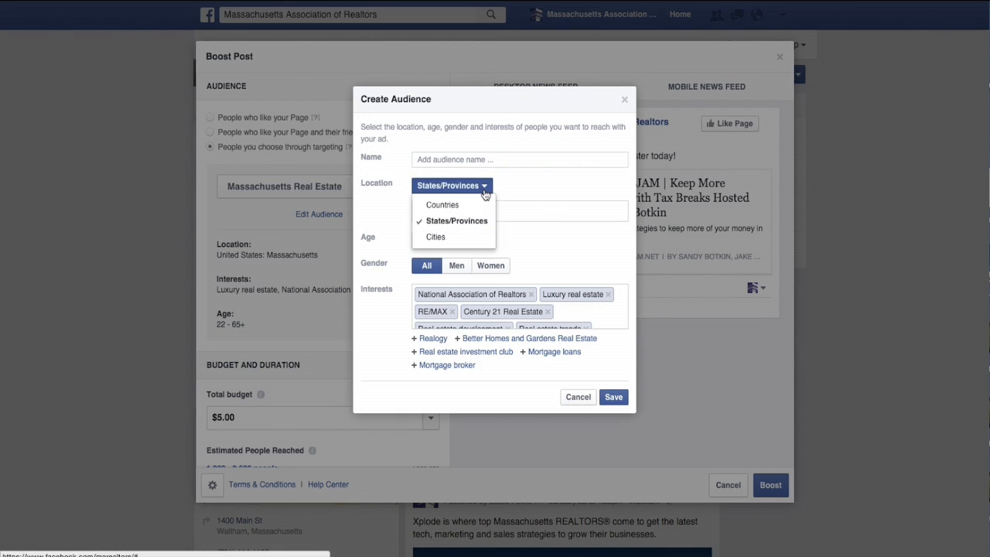
pyautogui.click(464, 237)
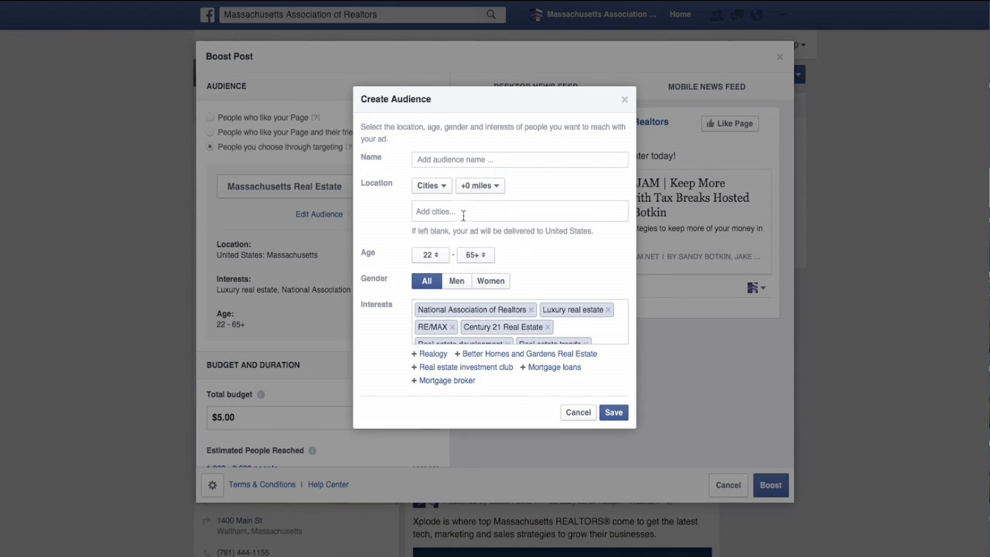
pyautogui.rightClick(464, 215)
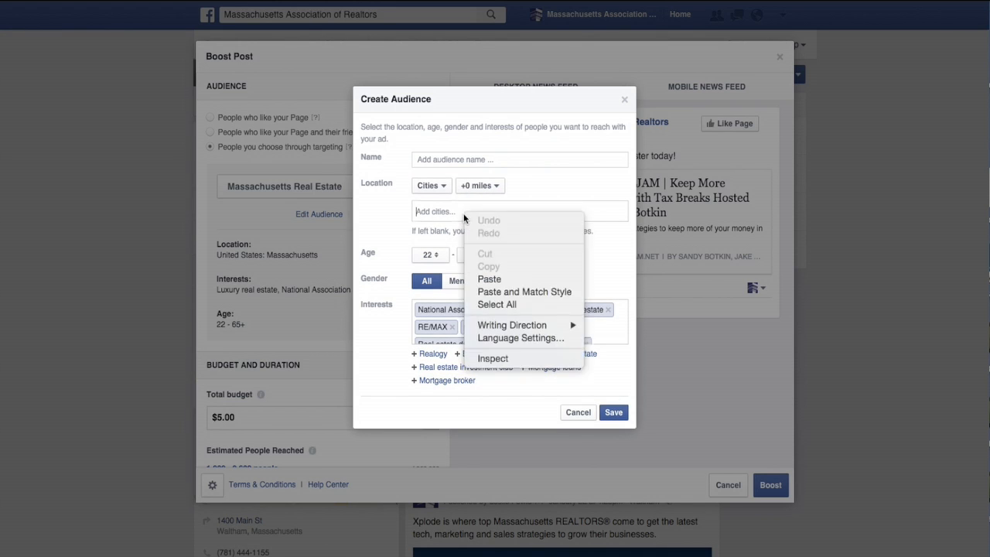
pyautogui.click(443, 214)
pyautogui.write('Waltha')
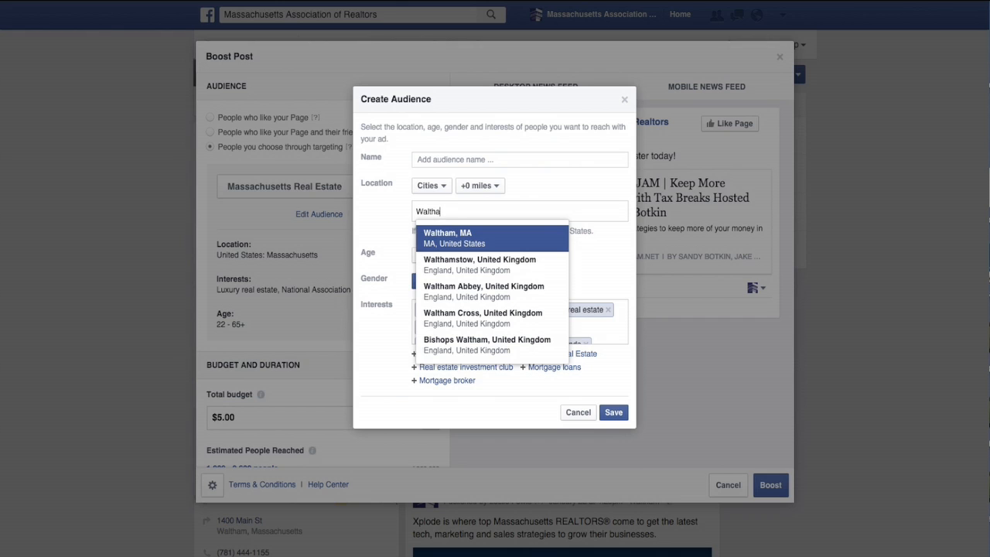
pyautogui.click(430, 236)
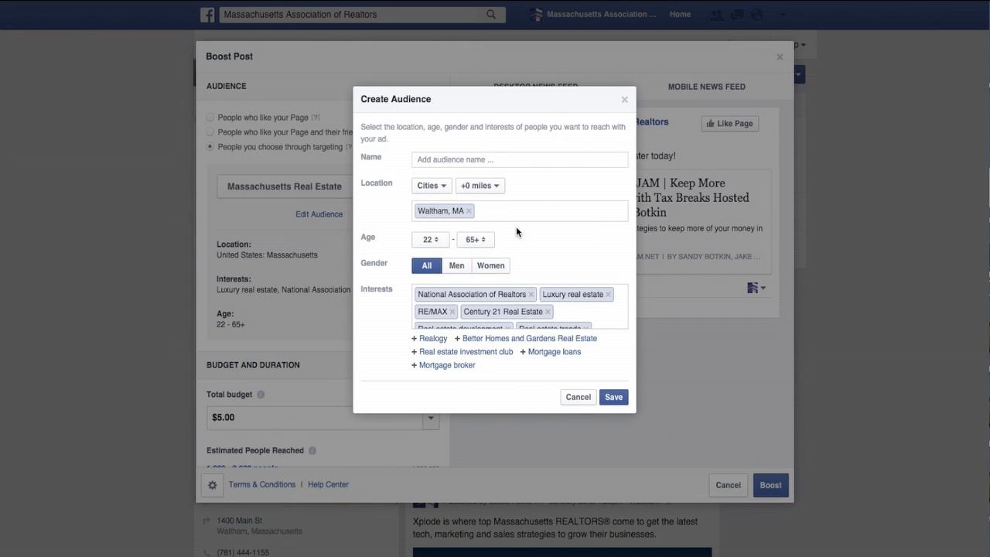
pyautogui.click(499, 187)
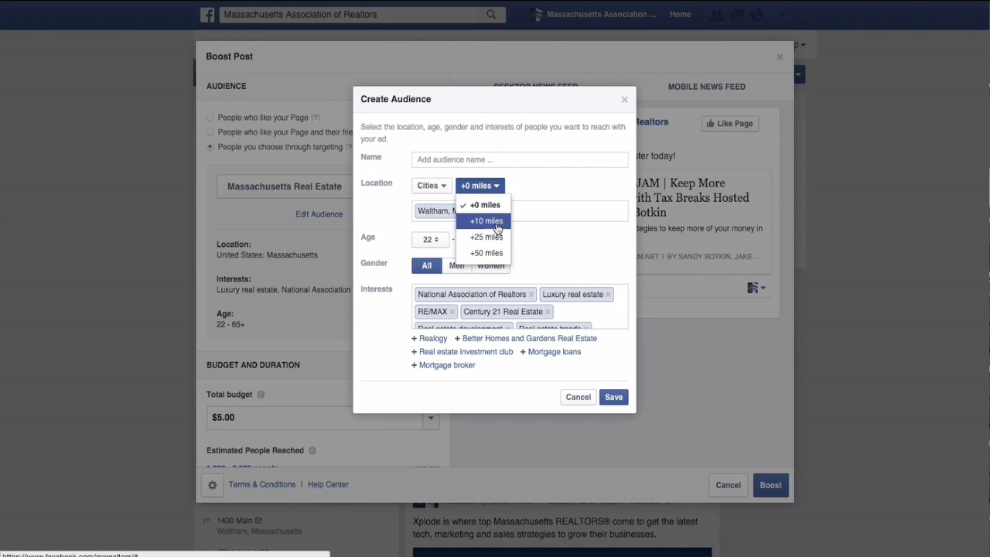
pyautogui.click(497, 223)
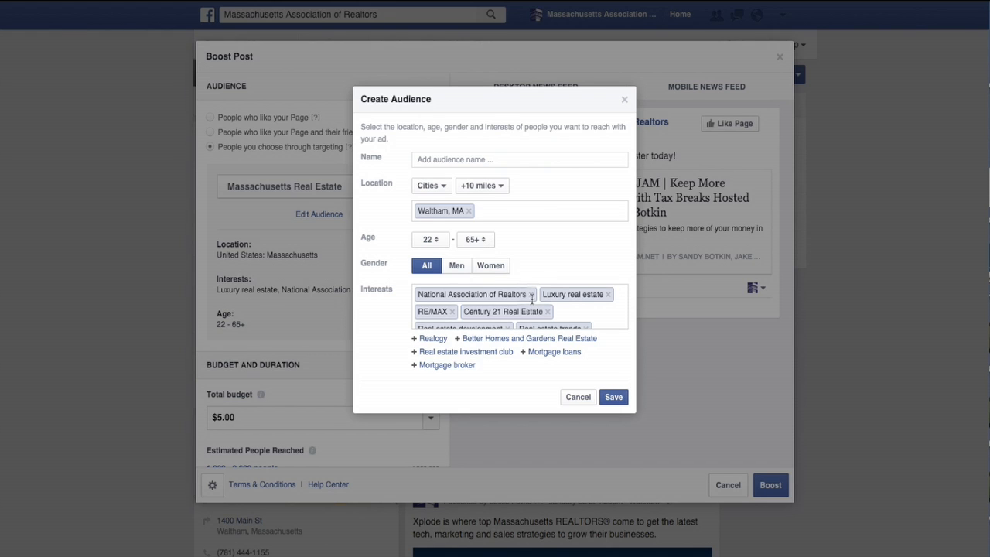
# Remove the Real estate interest from the new audience
pyautogui.scroll(-3, 532, 300)
pyautogui.scroll(-3, 532, 300)
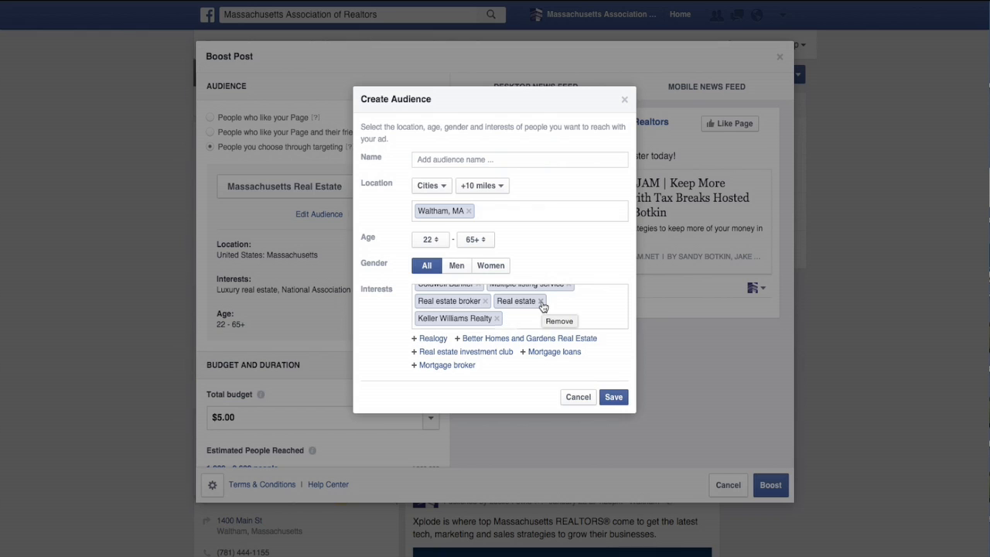
pyautogui.click(541, 301)
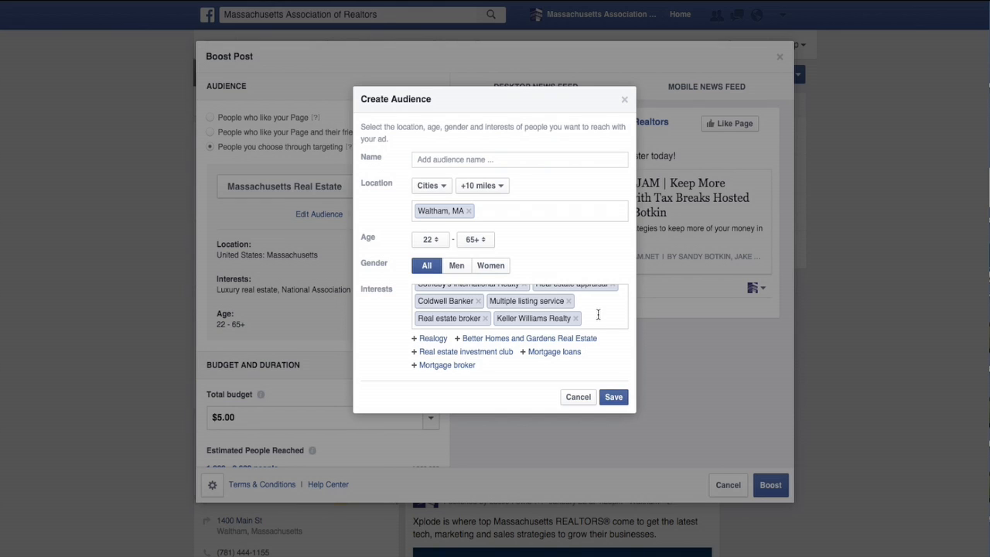
# Add Real estate to the audience's interests and save the new audience
pyautogui.scroll(5, 598, 314)
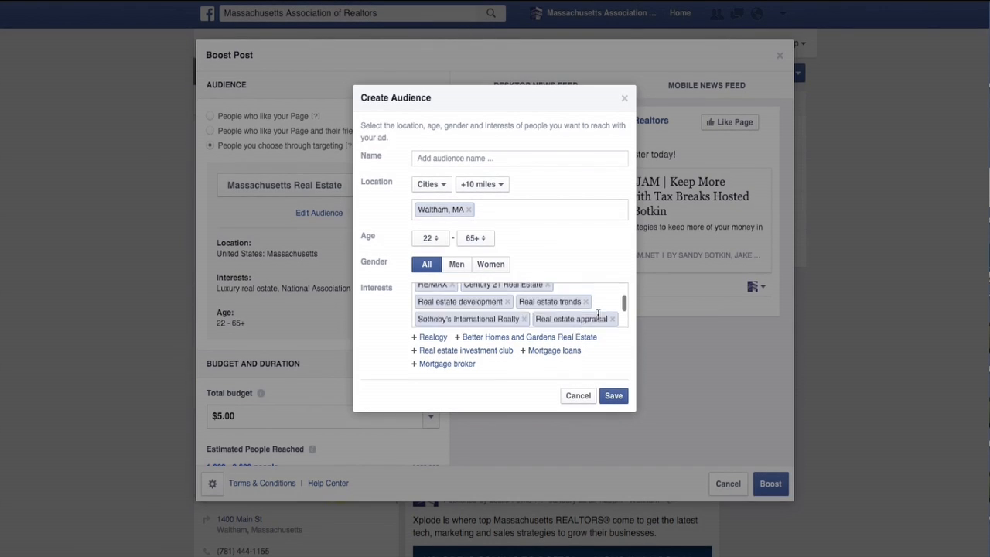
pyautogui.scroll(-5, 598, 314)
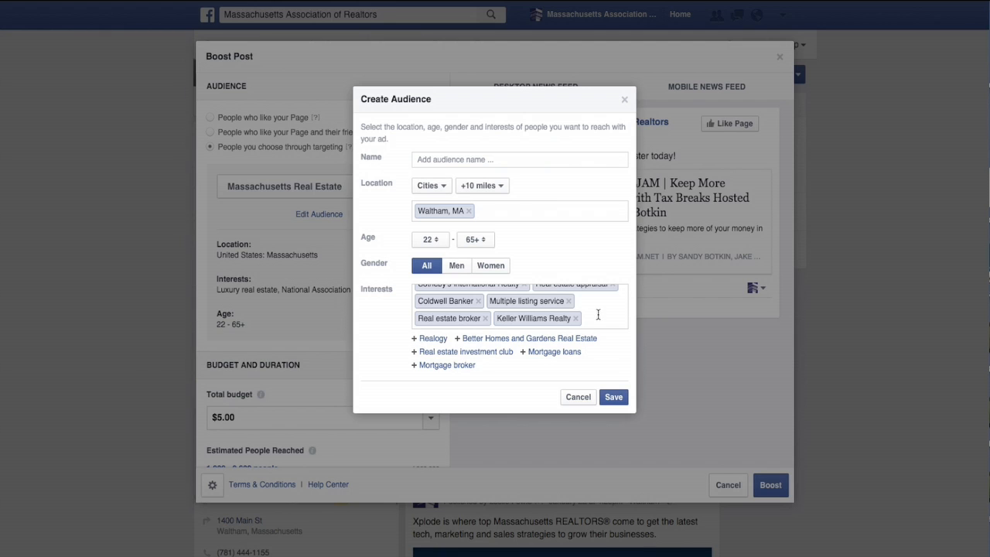
pyautogui.write('r')
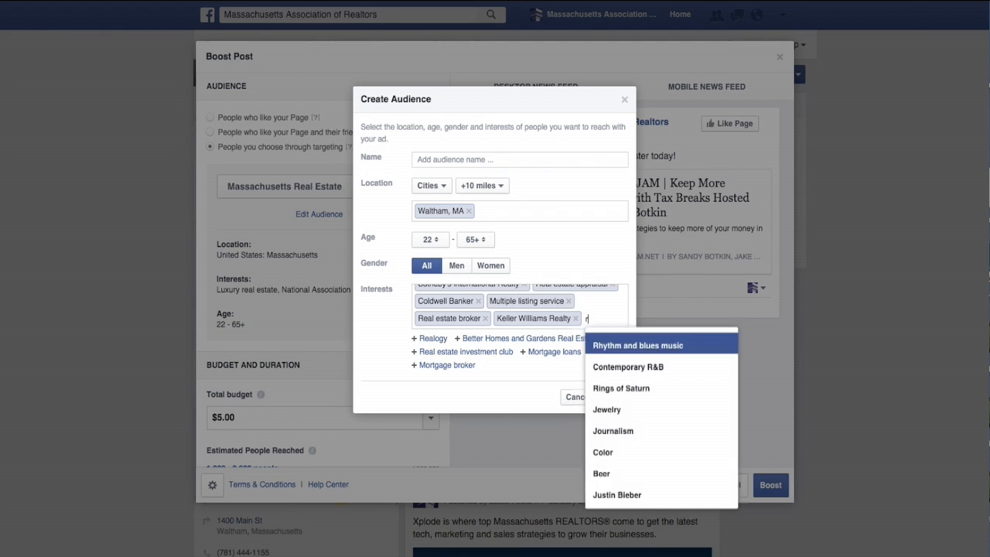
pyautogui.write('eal estate')
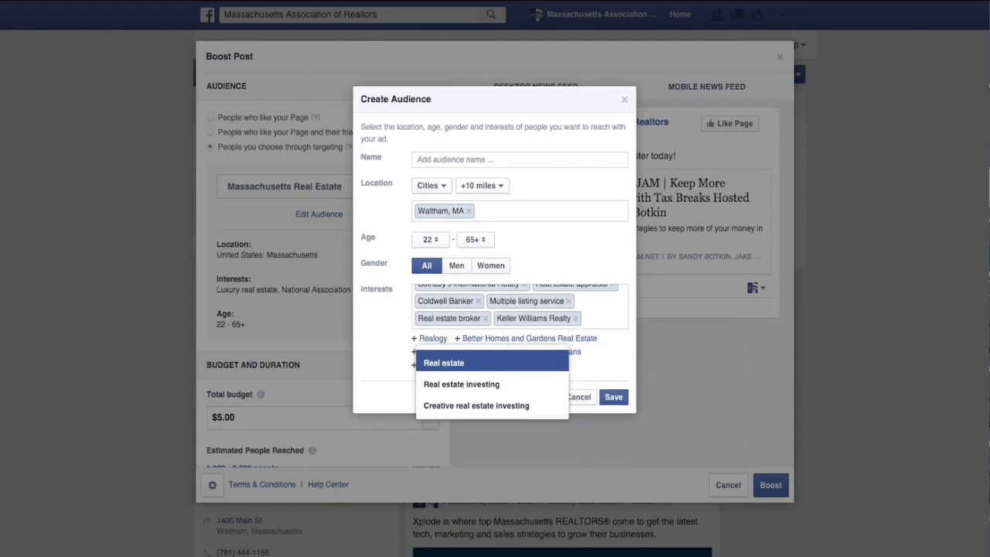
pyautogui.click(437, 370)
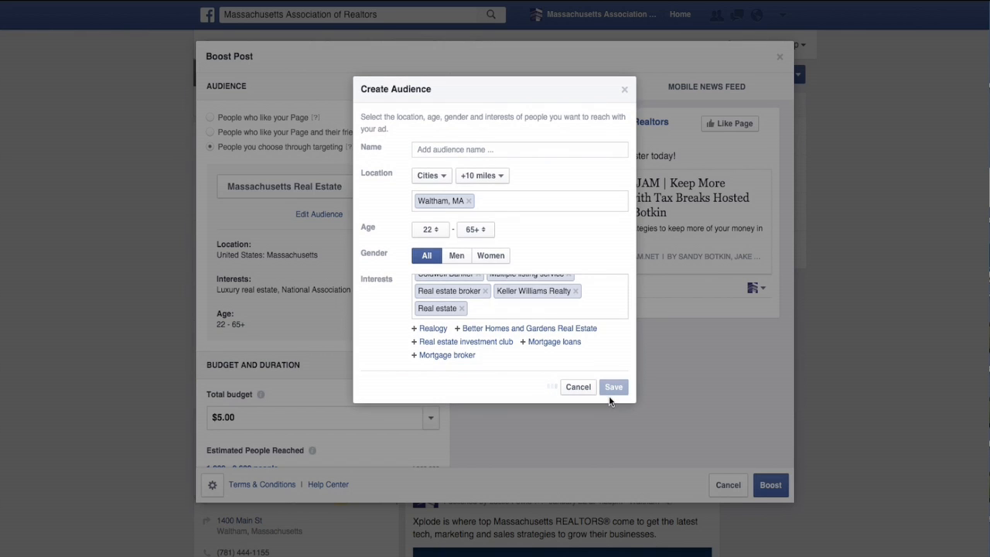
pyautogui.click(610, 393)
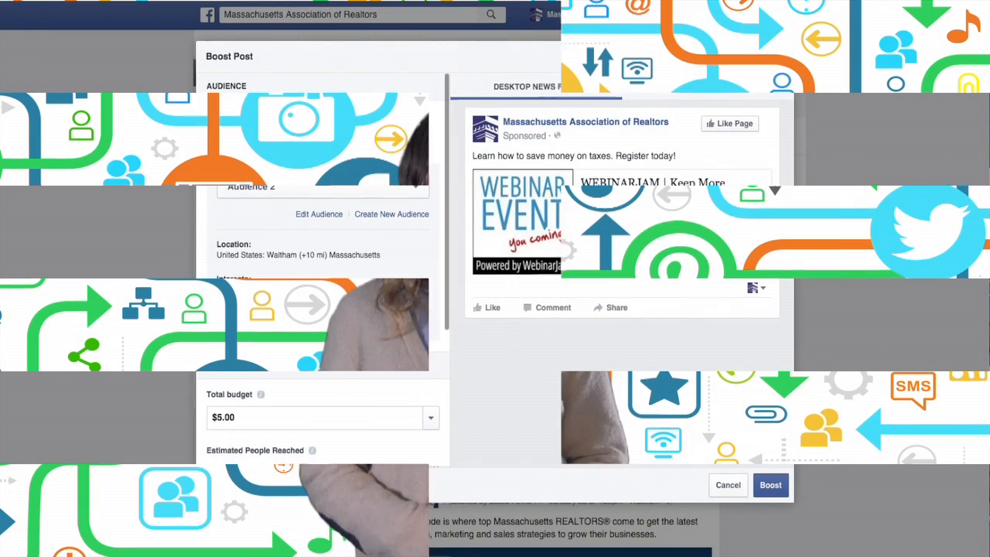